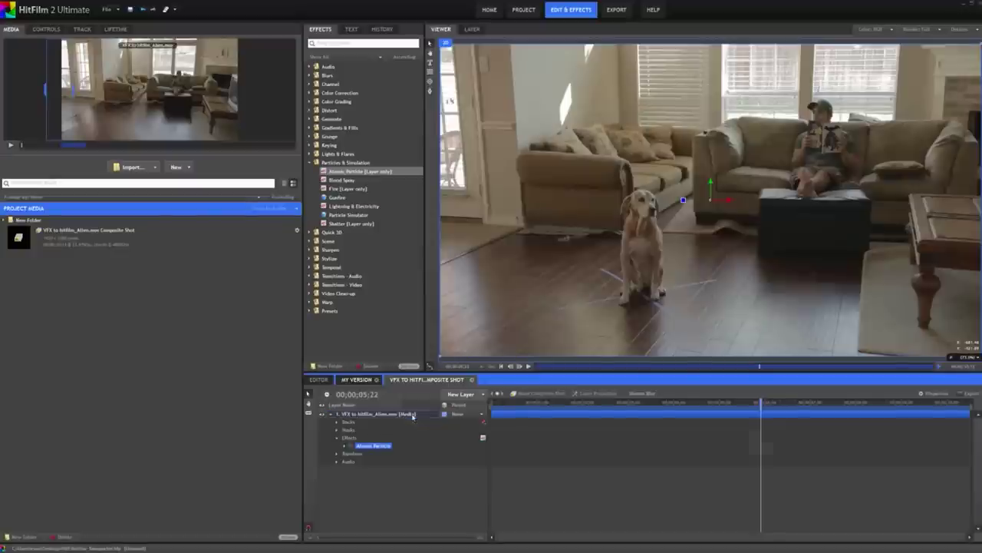
Reduce the particle size of the video layer's Atomic Particle effect and raise its Disperse amount.
click(46, 29)
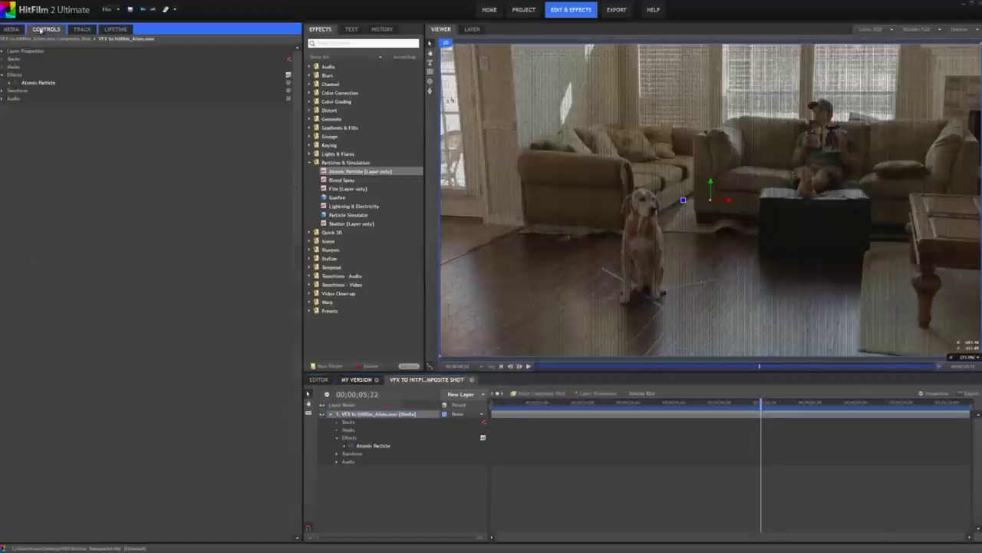
click(10, 84)
click(17, 99)
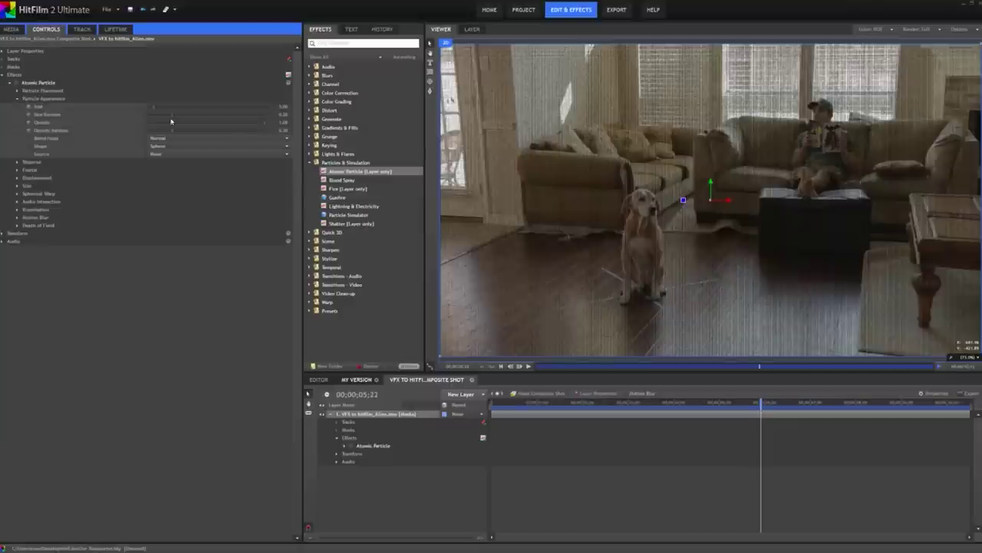
mouse_move(154, 110)
mouse_down()
mouse_move(166, 112)
mouse_move(152, 110)
mouse_up()
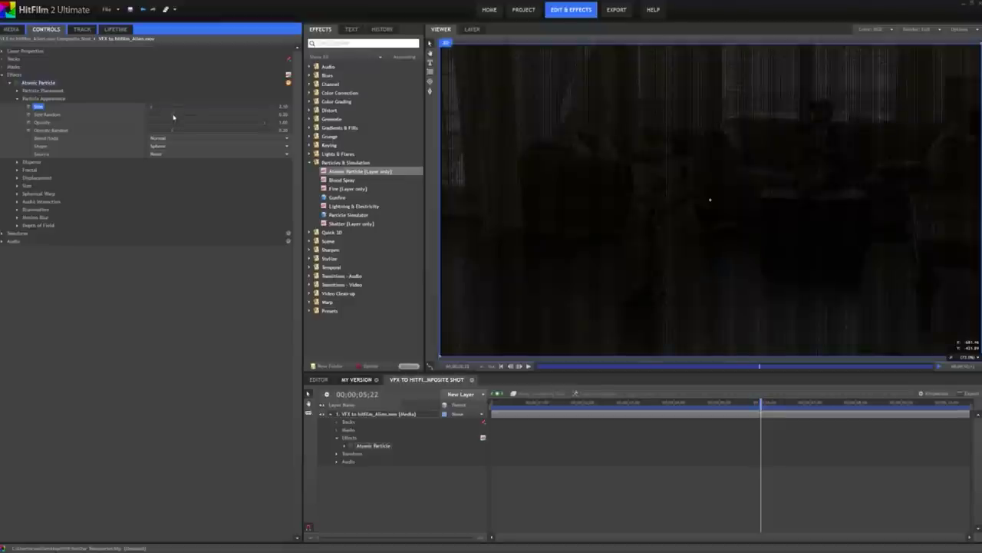
click(17, 162)
drag(151, 170, 213, 181)
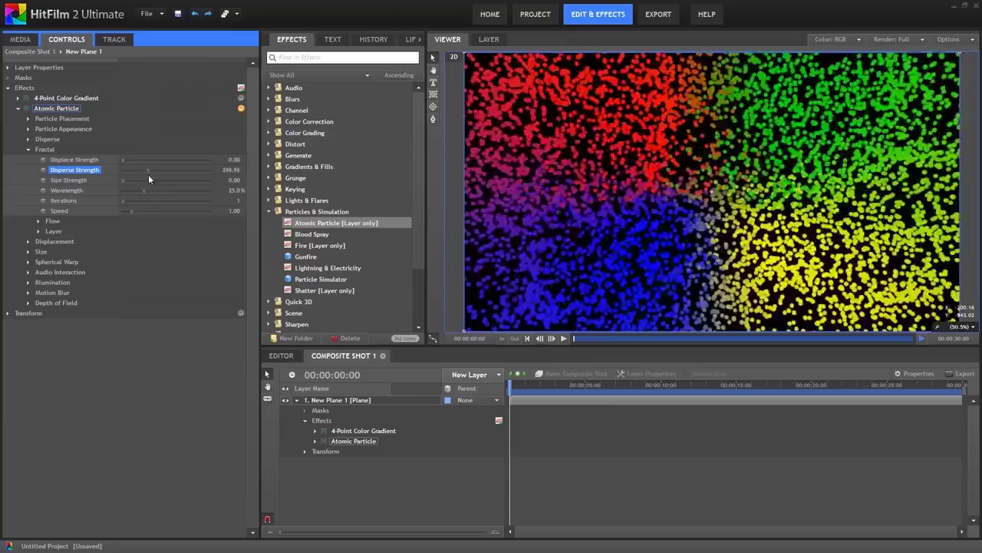
Set the Atomic Particle effect's fractal Disperse Strength to 0 and its Displace Strength to about 286.
drag(148, 174, 104, 171)
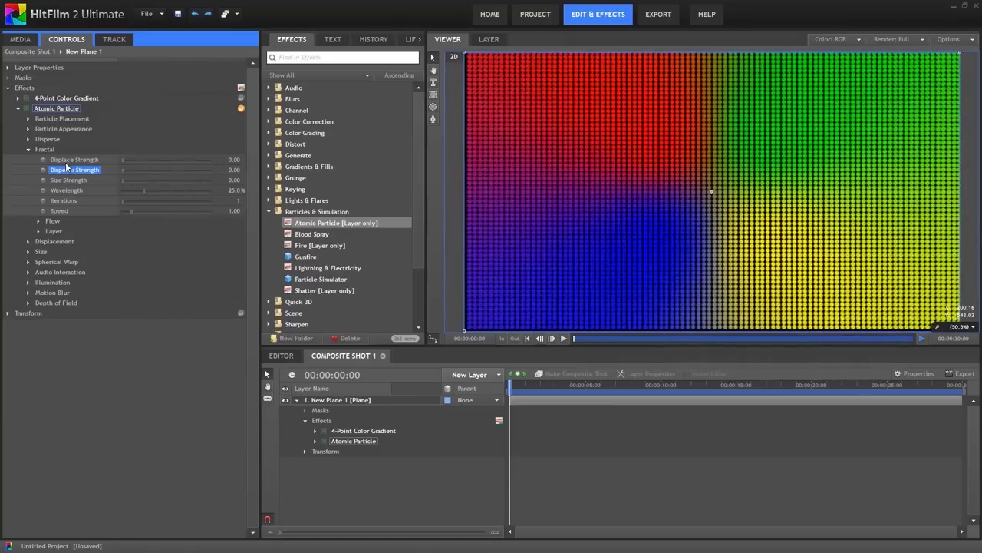
drag(122, 158, 146, 162)
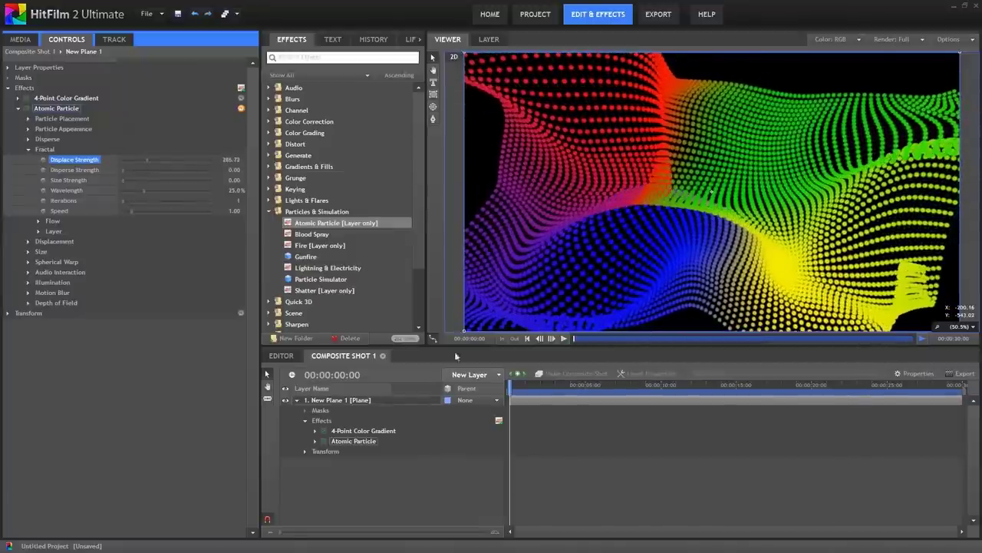
Preview the displaced particle animation and return the playhead to the start of the timeline.
click(566, 338)
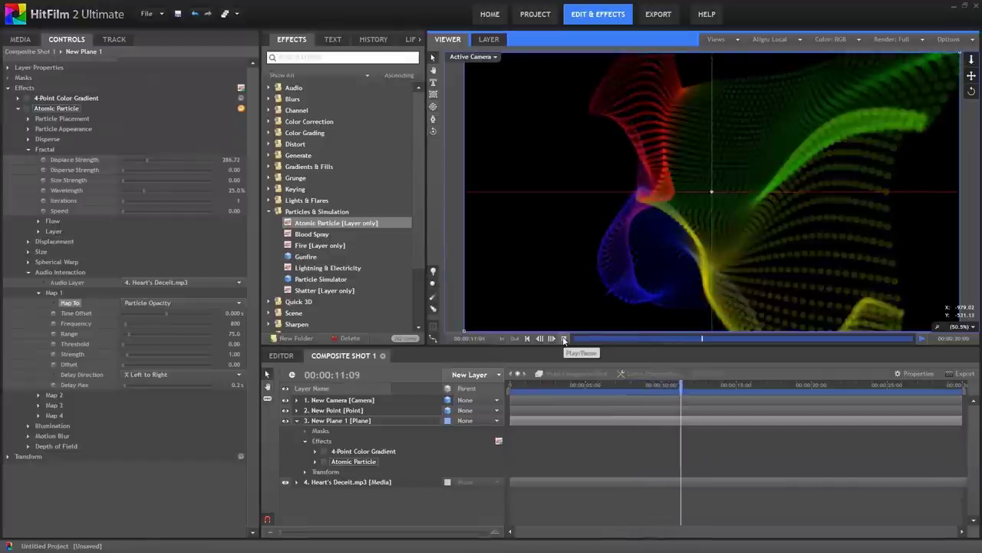
click(564, 338)
click(510, 383)
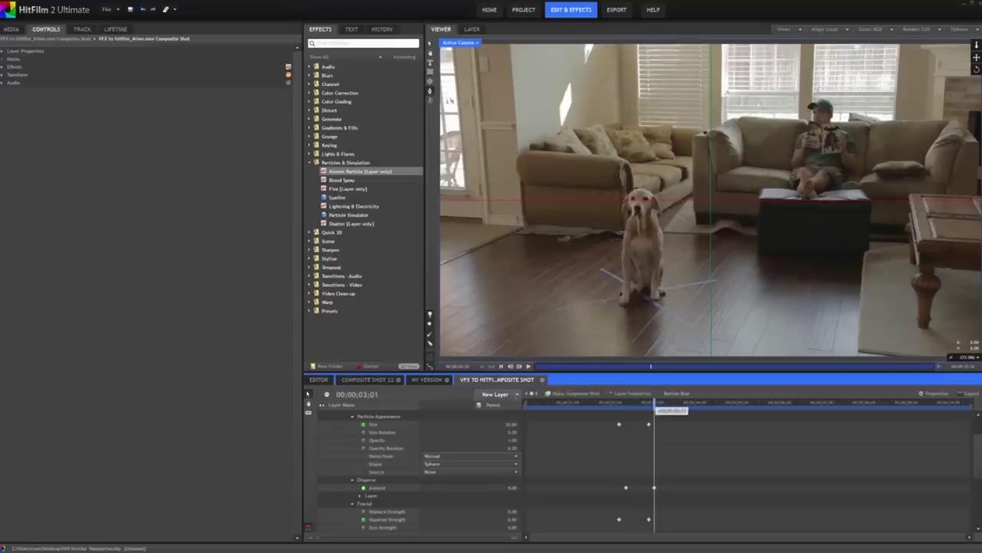
Apply the Atomic Particle effect to the masked video layer of the dog.
mouse_move(654, 406)
mouse_down()
mouse_move(641, 407)
mouse_move(654, 407)
mouse_up()
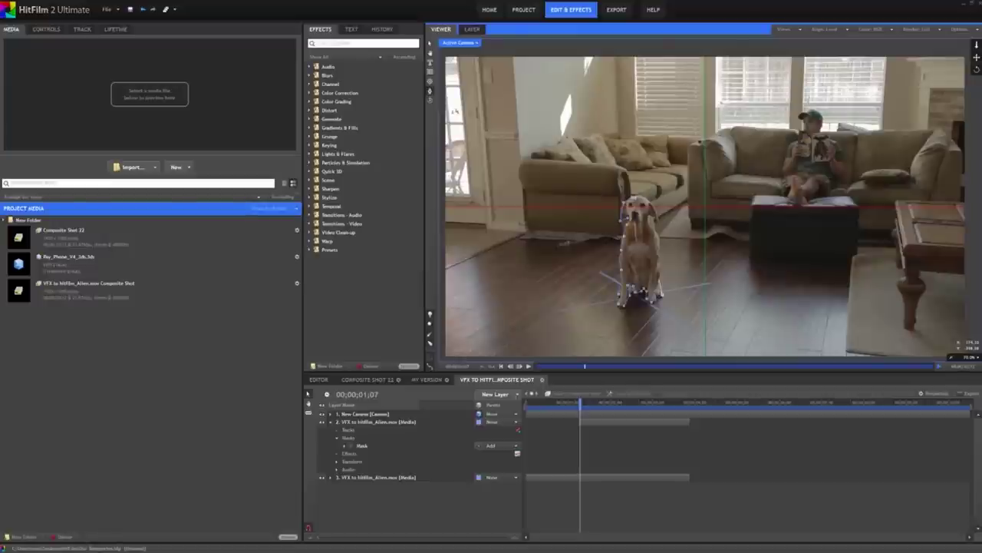
click(376, 421)
click(310, 162)
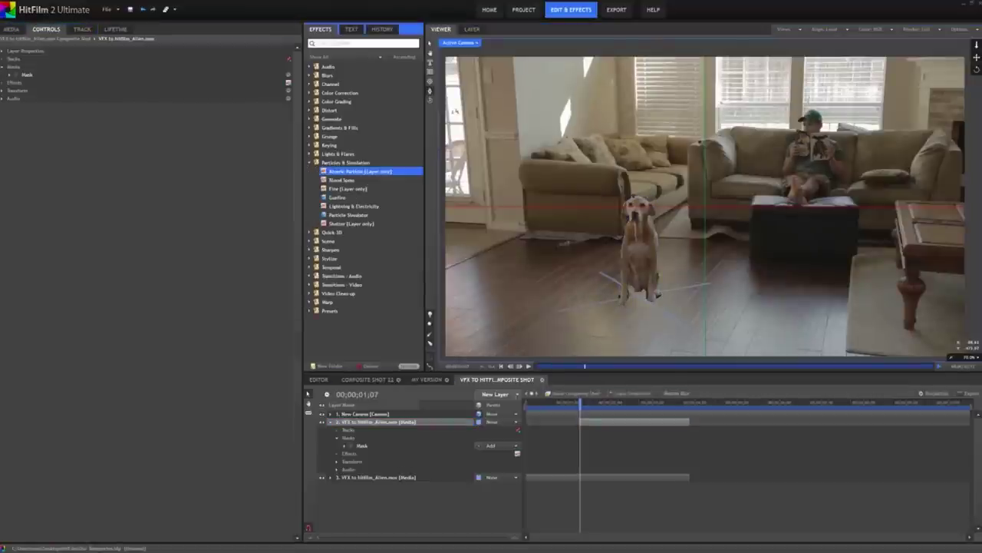
drag(359, 170, 376, 421)
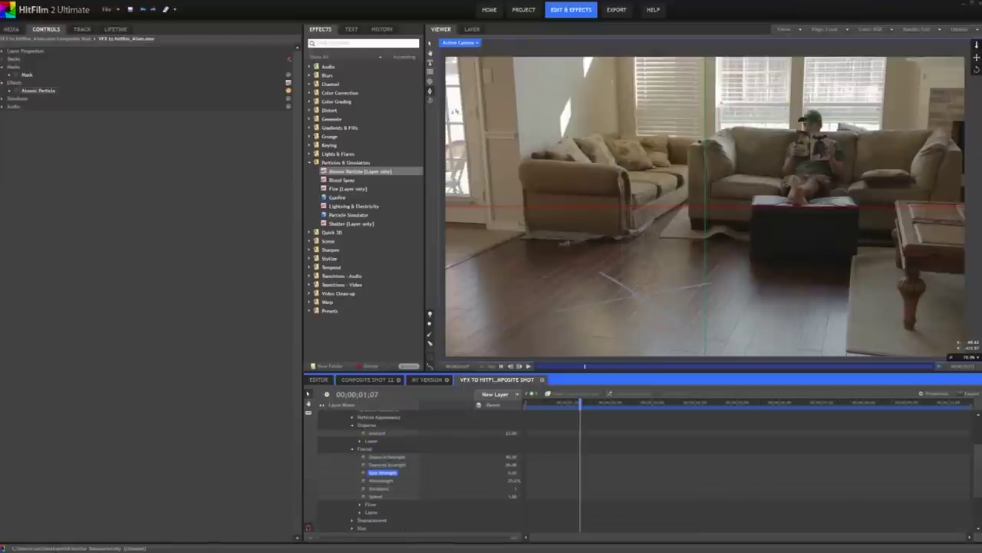
scroll(407, 468, up, 3)
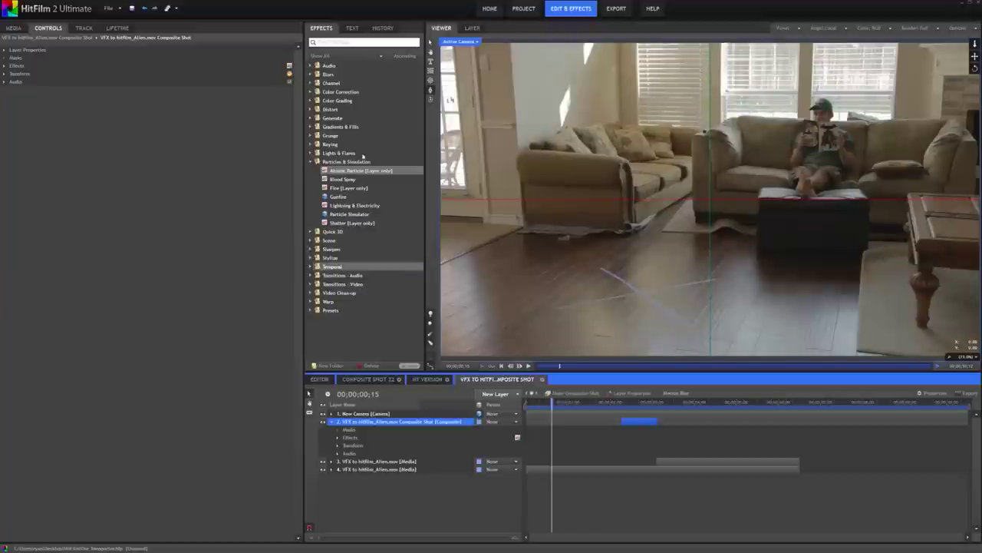
Add a Particle Simulator beneath the camera layer and set its emitter shape to Sphere.
click(350, 214)
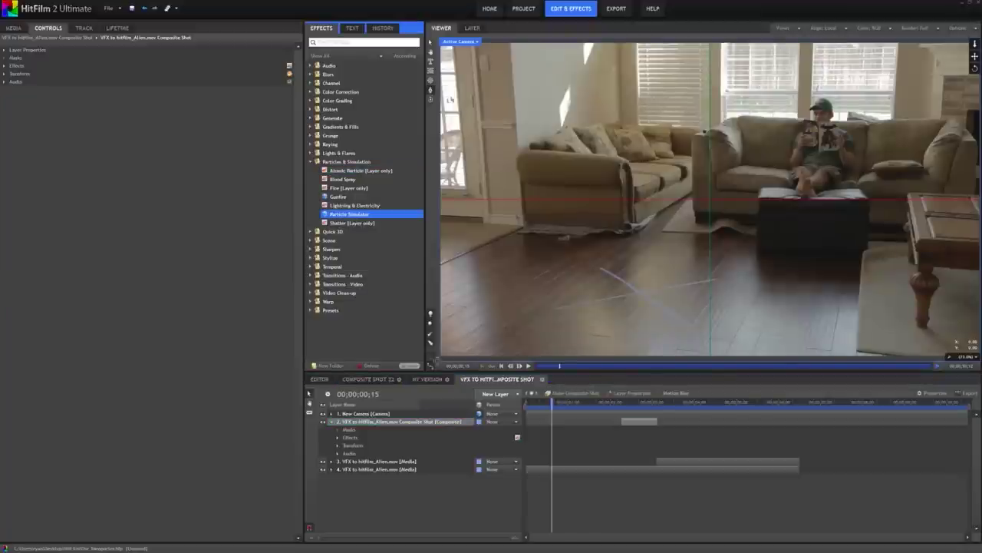
drag(440, 413, 437, 424)
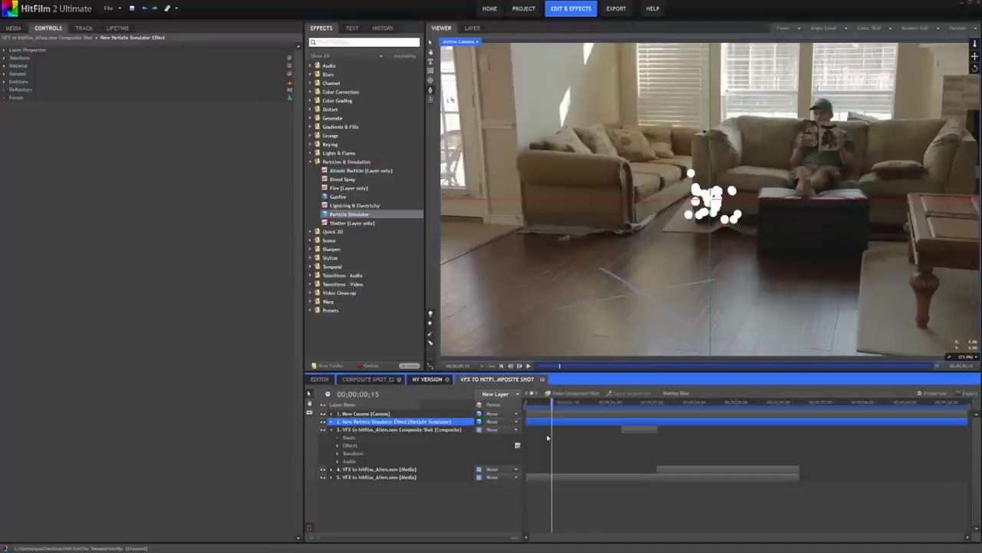
click(13, 88)
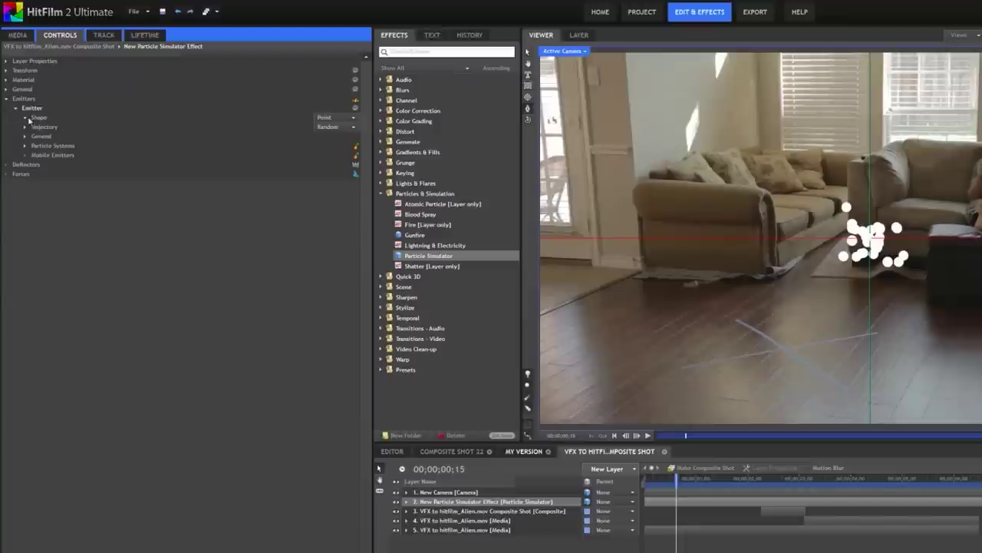
click(25, 121)
click(336, 117)
click(328, 148)
Scale the spherical emitter to 340, 530 and 225 % and toggle its Boundary option.
click(187, 184)
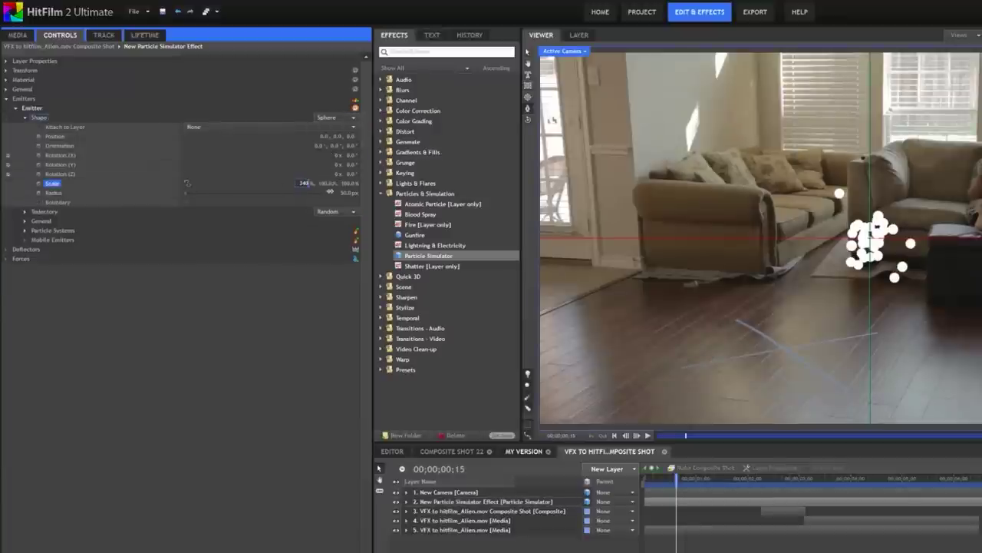
key(Tab)
click(349, 184)
text(225)
click(185, 204)
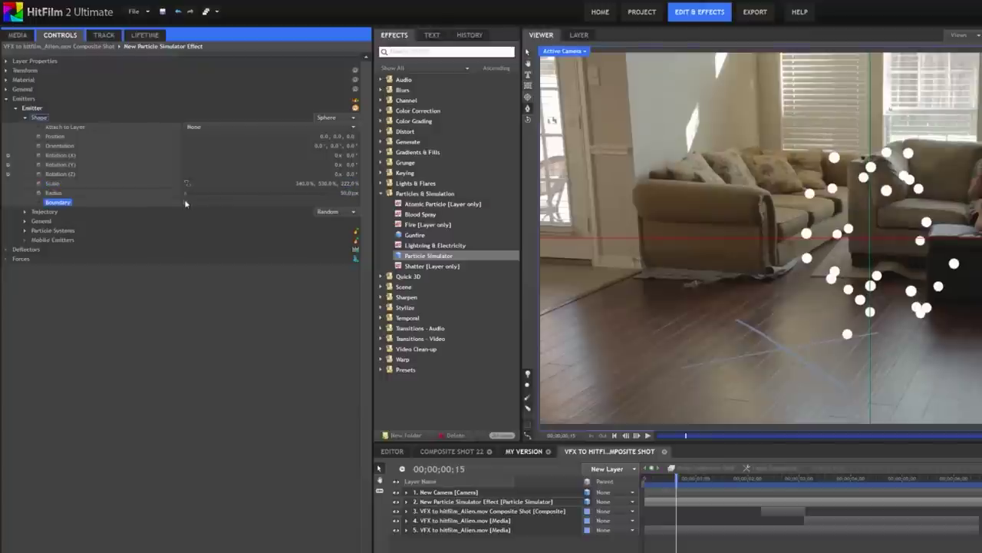
click(26, 119)
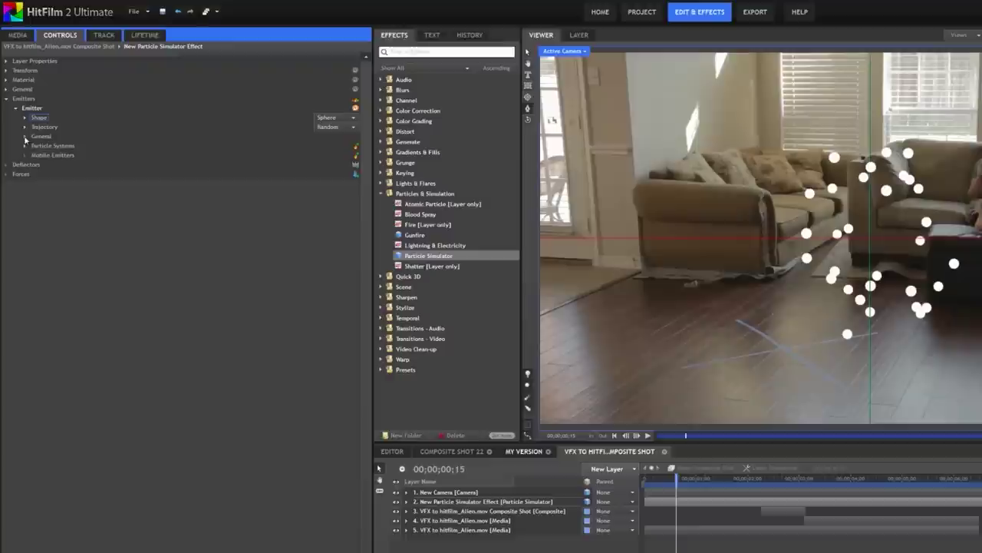
Set the particle system's Particles Per Second to 250.
click(25, 146)
click(34, 155)
click(43, 165)
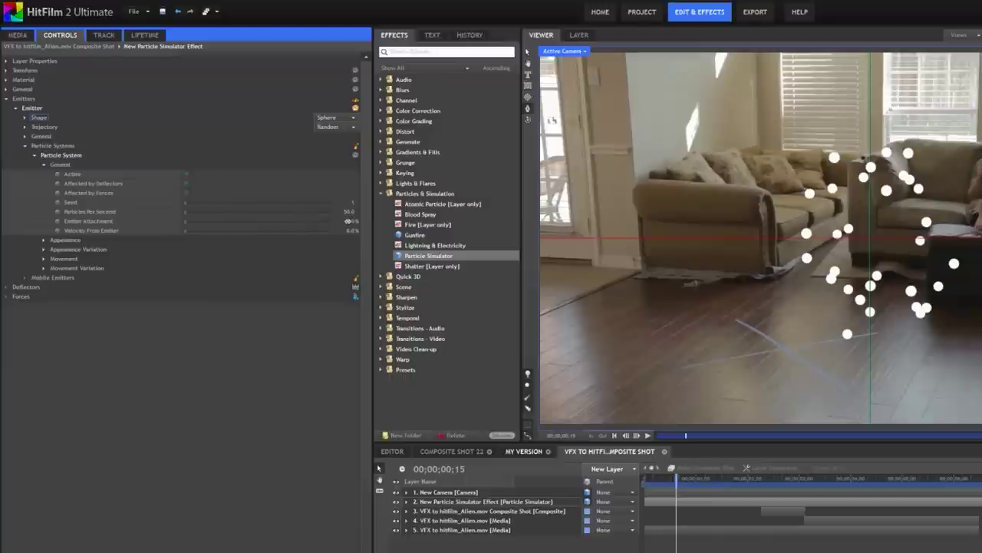
text(0)
Keyframe Particles Per Second at 00;00;02;20 and set it to 0 one frame after.
click(791, 478)
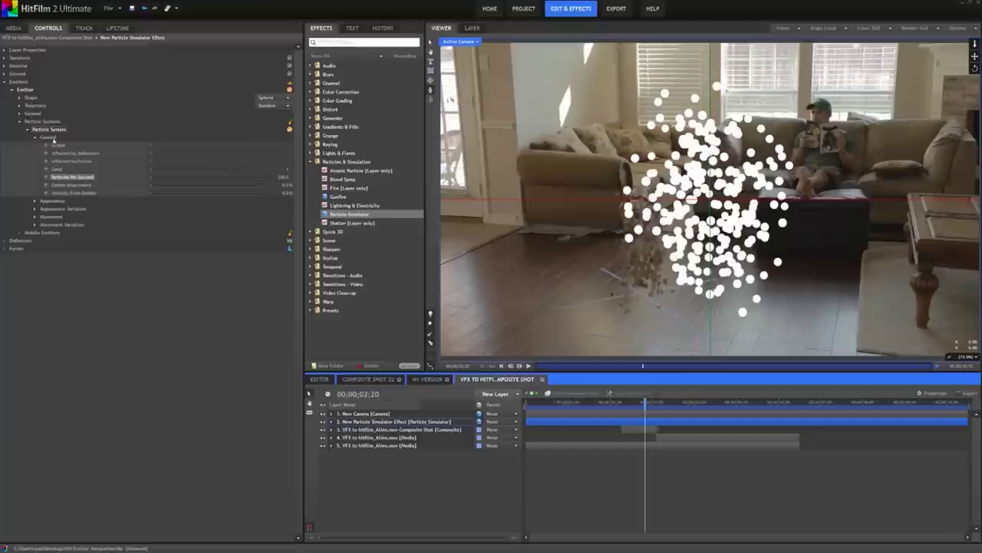
click(46, 177)
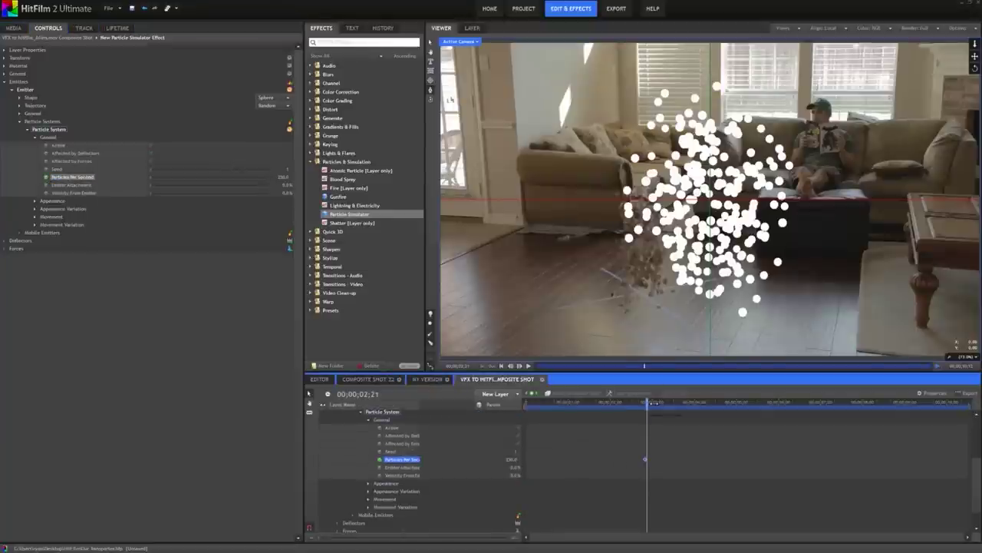
click(511, 458)
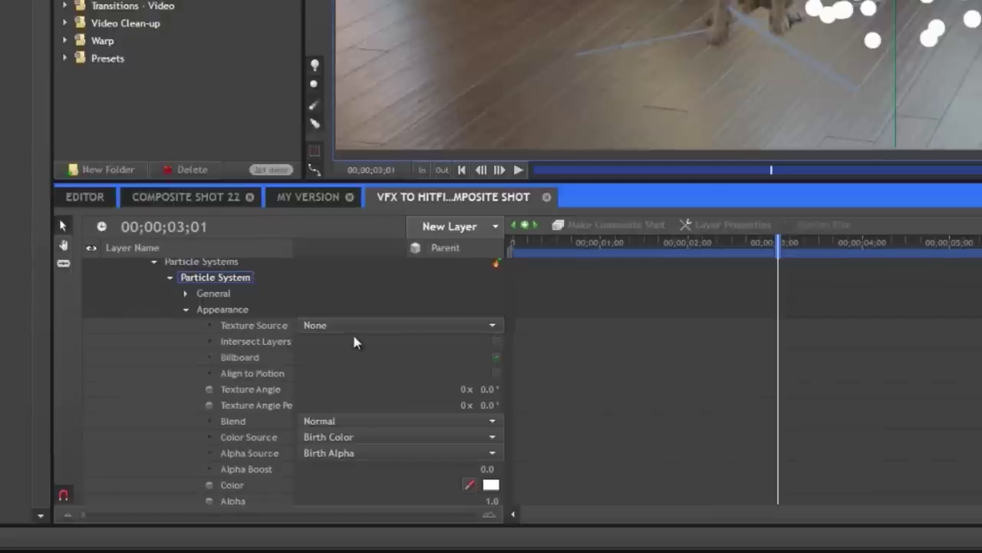
Set the particle system's texture source to Built-In and choose a glowing sparkle texture.
click(355, 328)
click(358, 368)
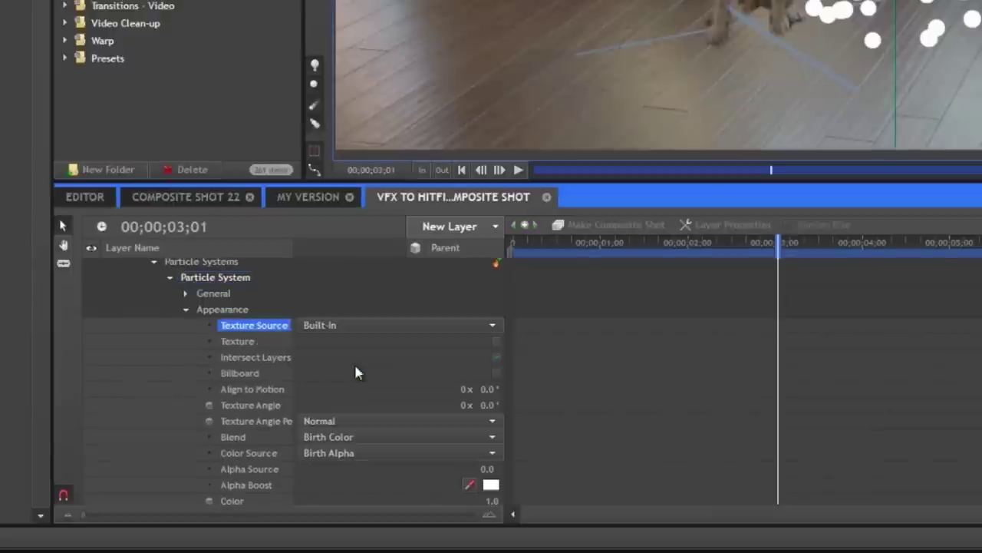
click(492, 341)
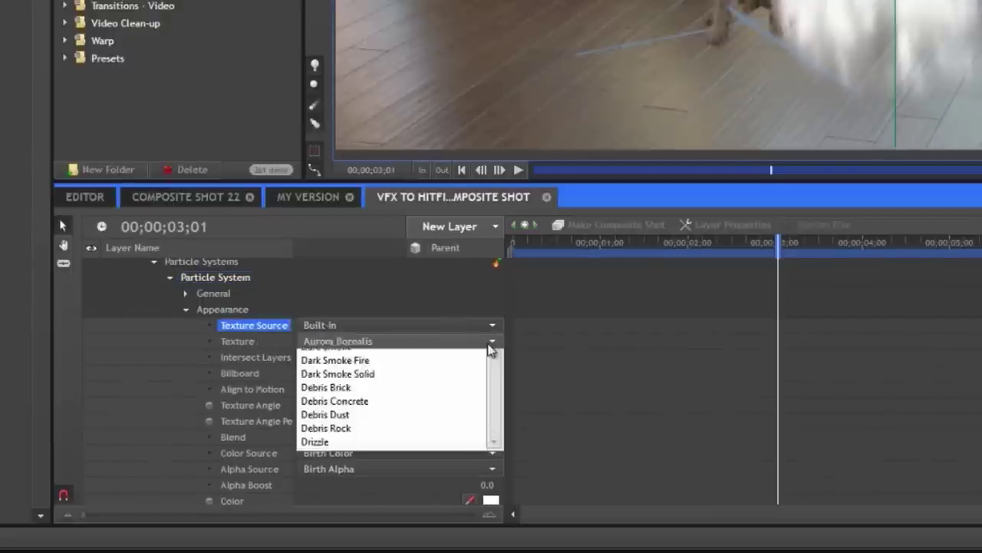
scroll(463, 403, down, 5)
click(416, 465)
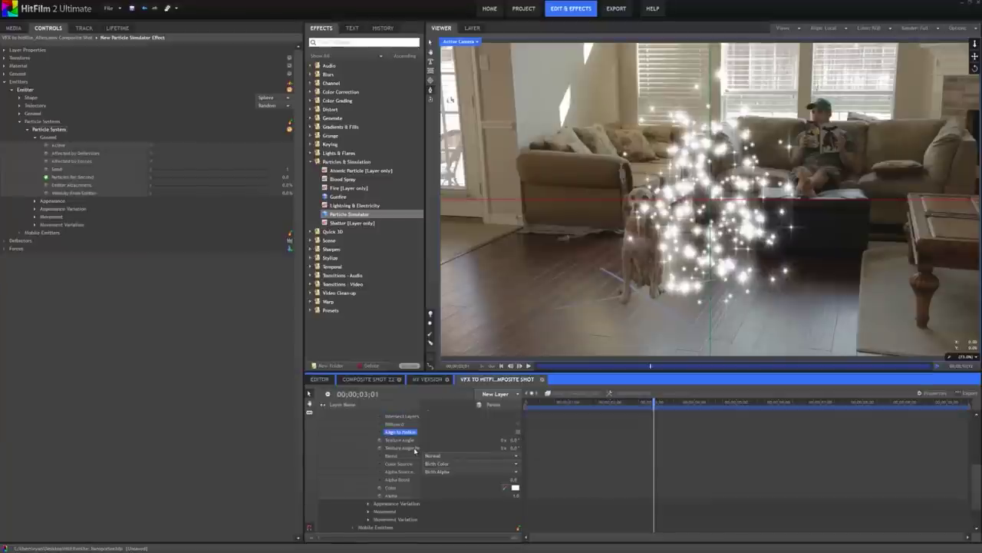
Set the particles' movement to a life of 3 s, scale of 12 % and speed of 0, and edit their mass.
scroll(414, 450, up, 5)
click(367, 518)
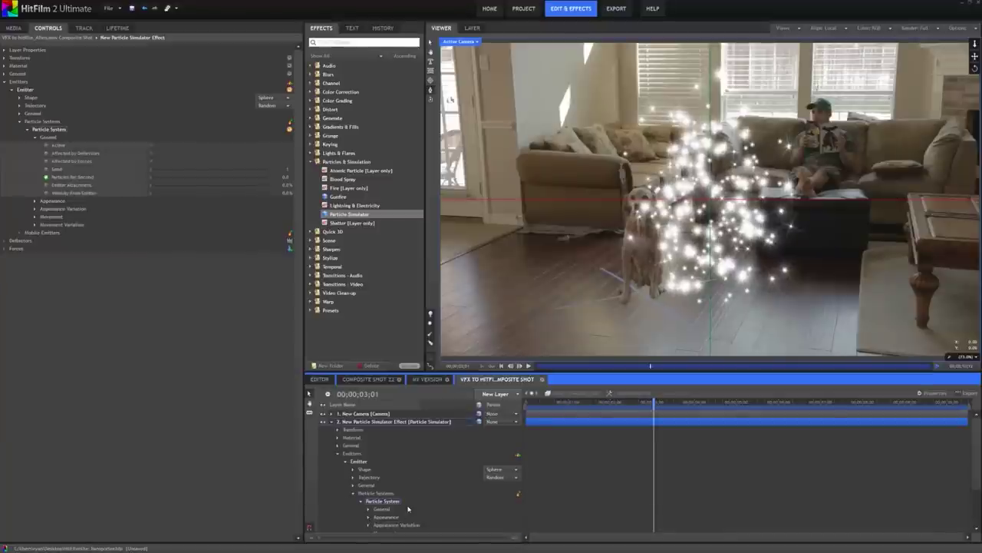
scroll(408, 508, down, 3)
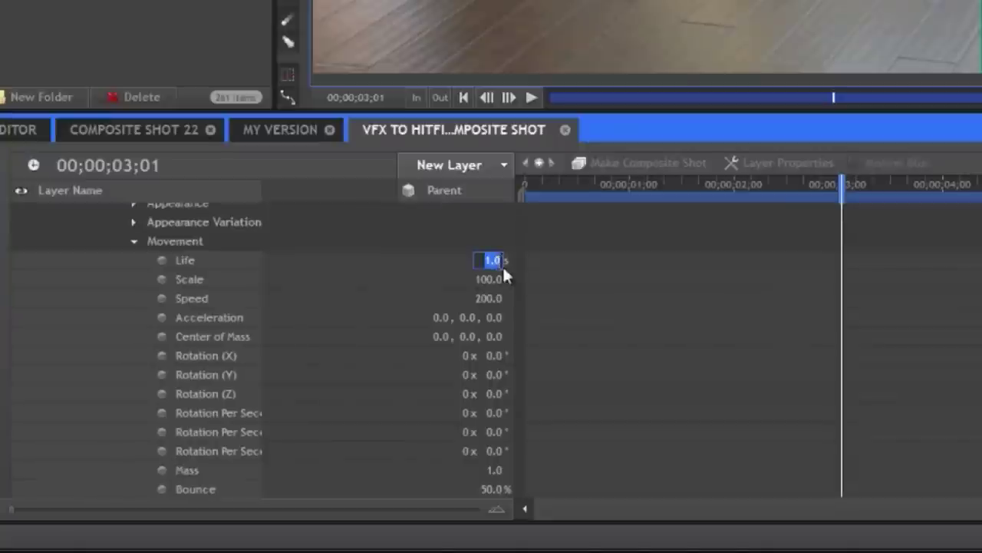
text(3)
key(Return)
click(499, 279)
text(12)
key(Return)
scroll(463, 435, up, 3)
scroll(494, 445, down, 4)
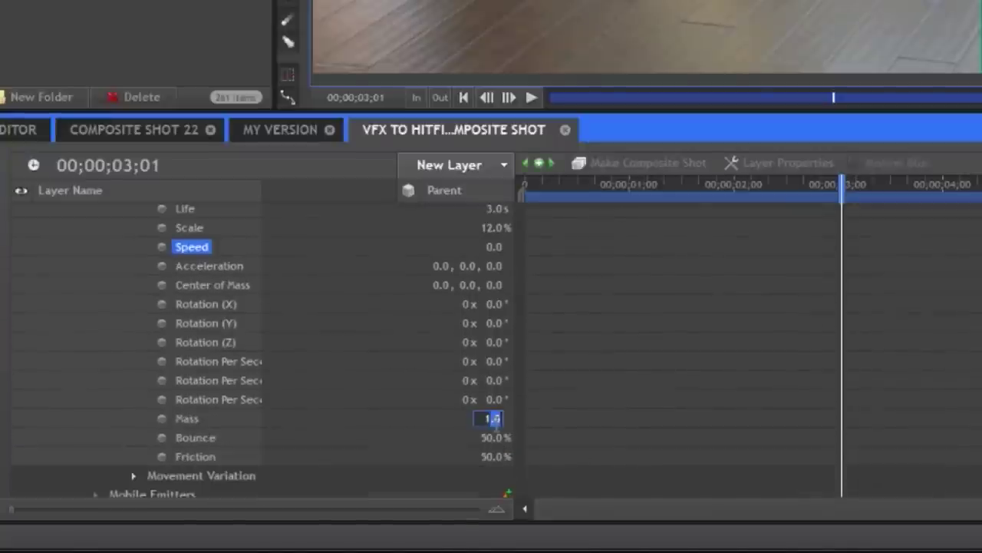
key(Return)
Duplicate the particle emitter and add a Turbulence force with a strength of 20 %.
scroll(327, 360, up, 10)
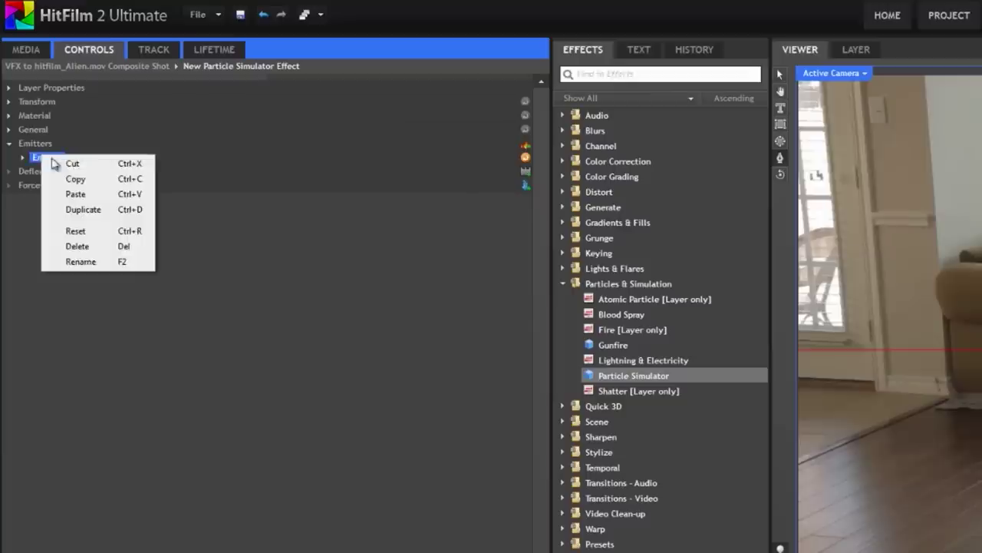
click(91, 212)
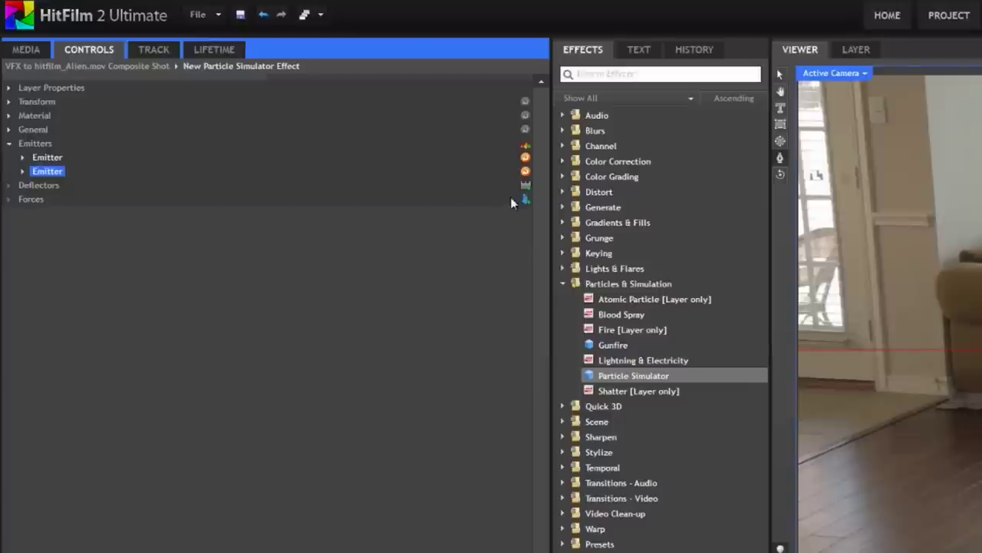
click(80, 210)
click(36, 254)
click(508, 256)
click(503, 306)
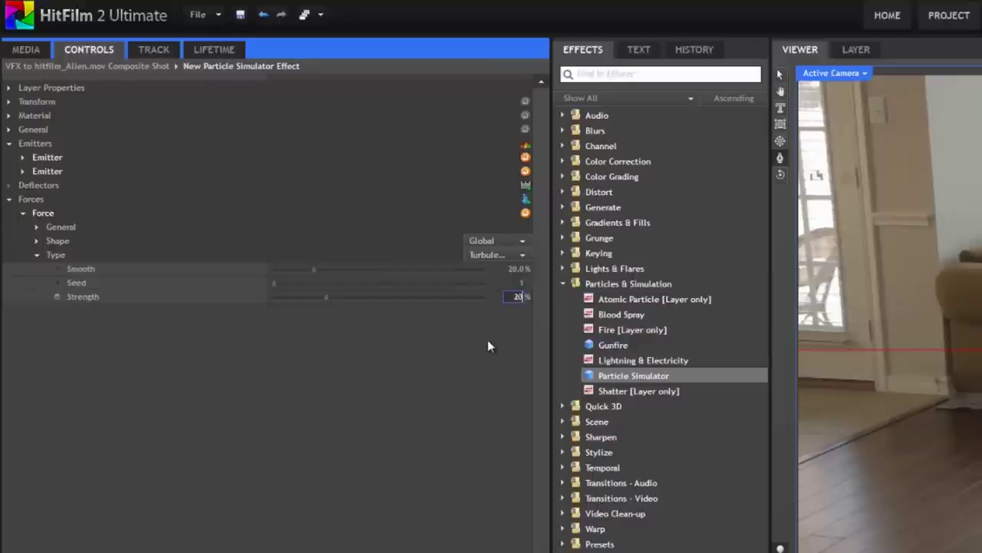
key(Return)
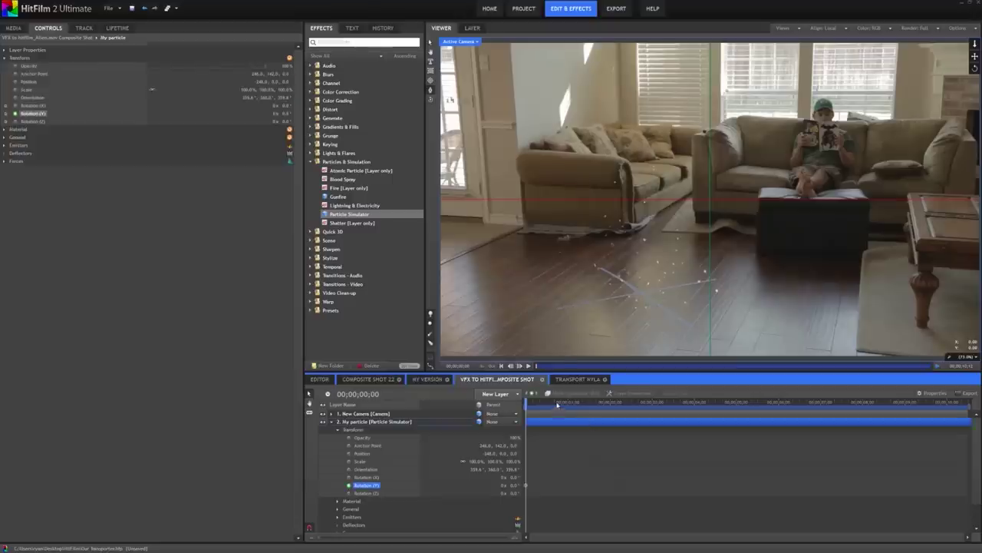
Keyframe the particle layer's Y rotation to one full turn at 00;00;04;06.
drag(557, 405, 705, 407)
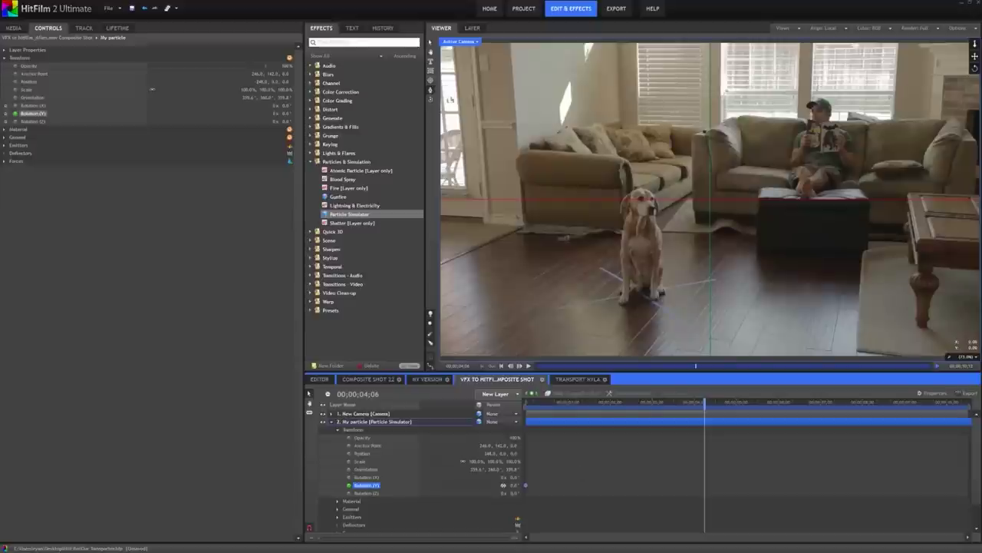
text(1)
key(Return)
Play back the rotating particles from near the start of the timeline.
click(536, 404)
key(space)
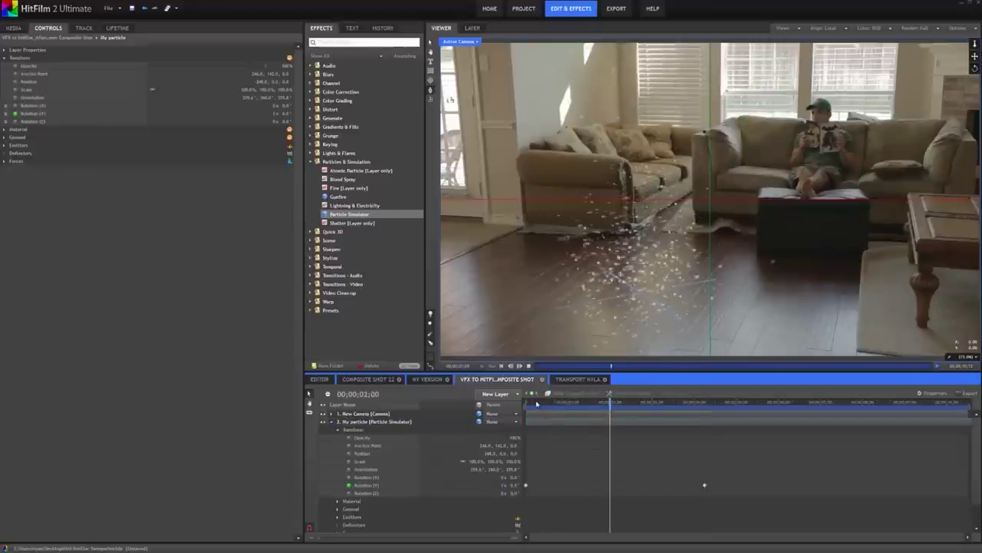
click(535, 402)
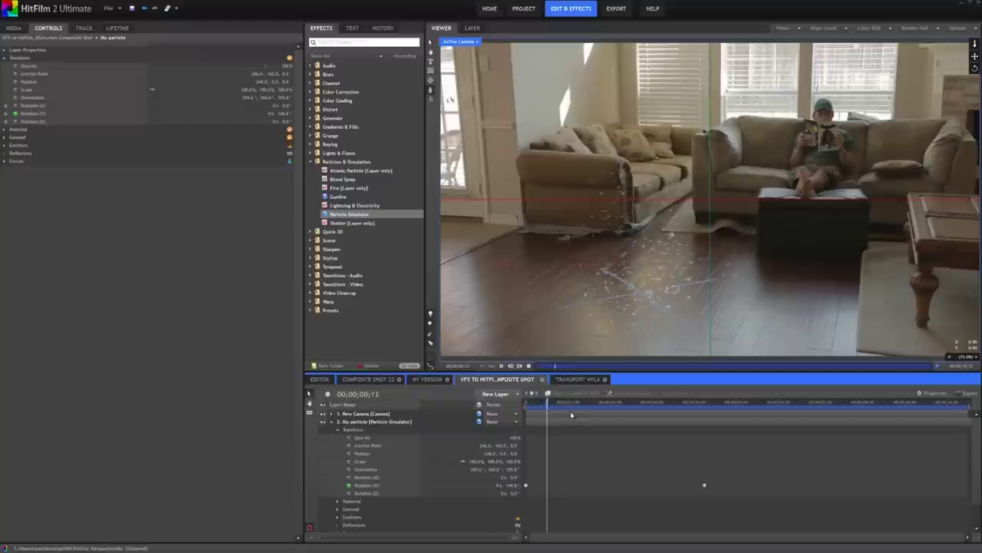
Set the composite shot's motion blur shutter angle to 720, edit its maximum samples, and preview the particles near the start of the timeline.
click(933, 394)
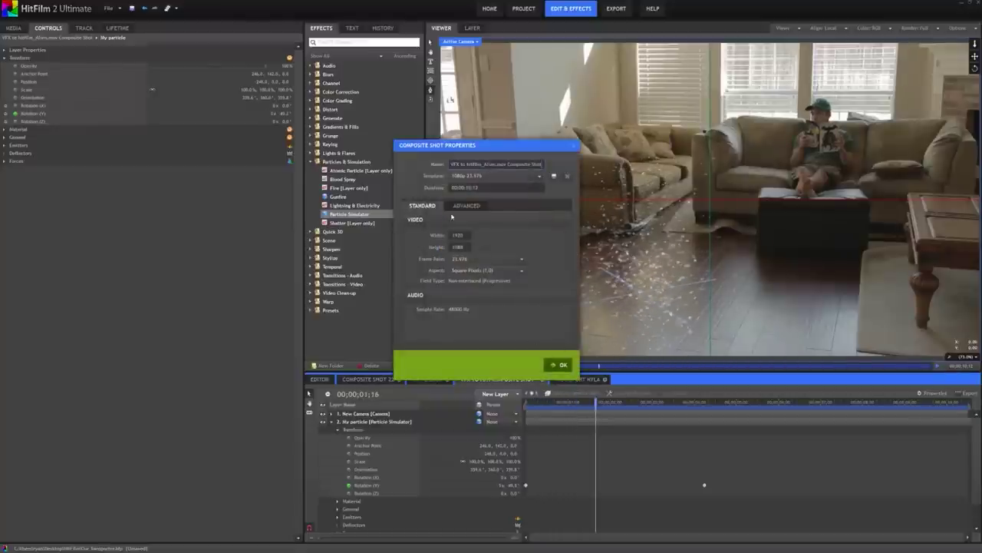
click(465, 206)
click(464, 321)
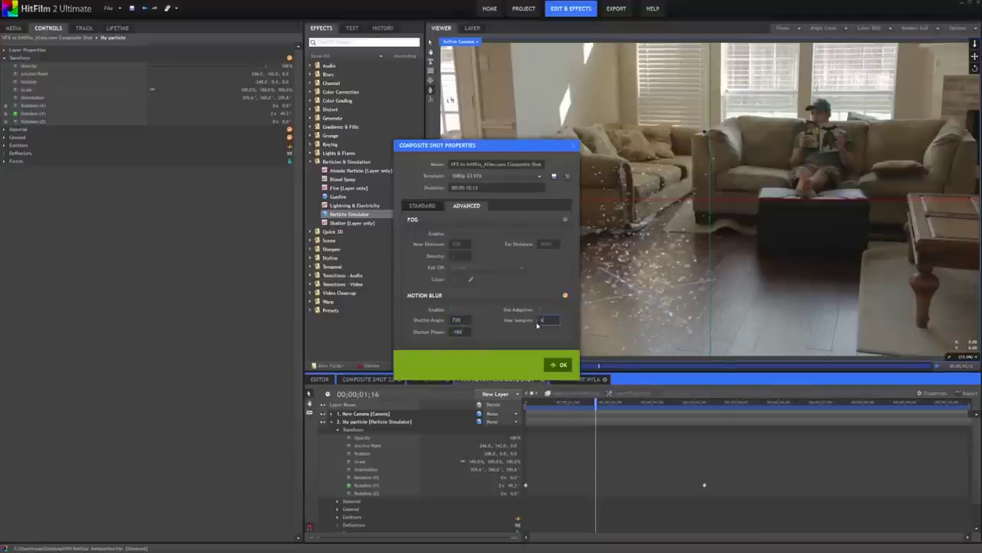
click(559, 362)
click(541, 401)
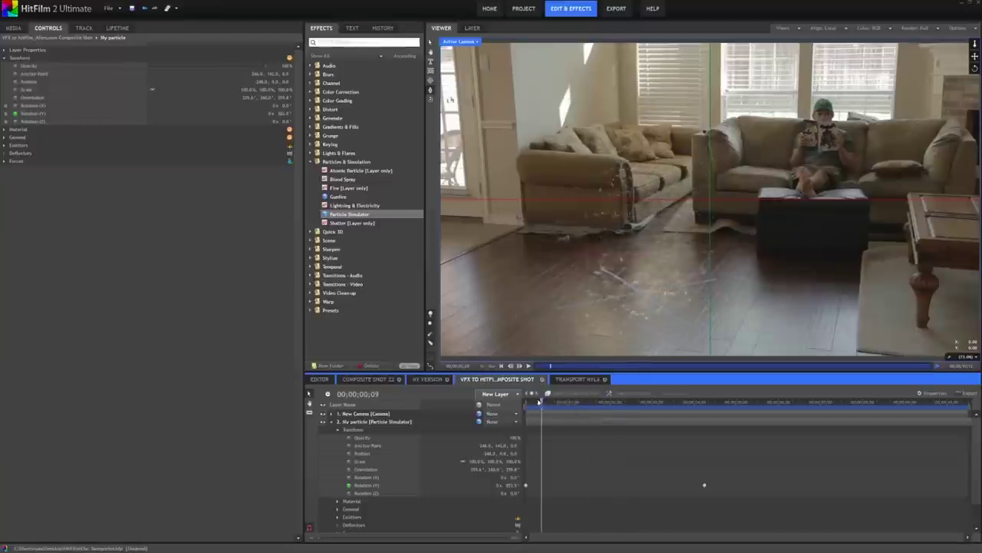
Add a grade layer to the My particle composite shot and paste the two copied Glow effects onto it.
right_click(410, 460)
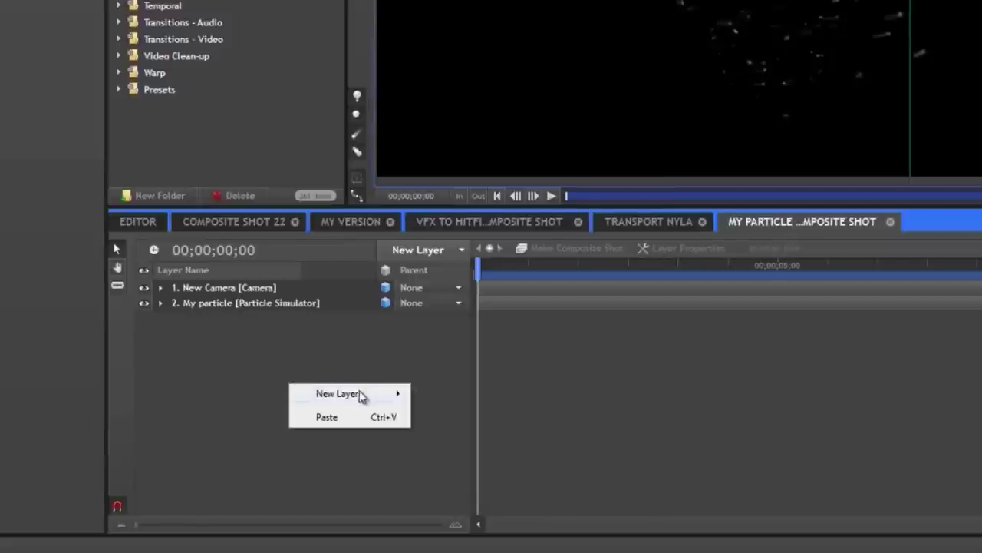
mouse_move(361, 396)
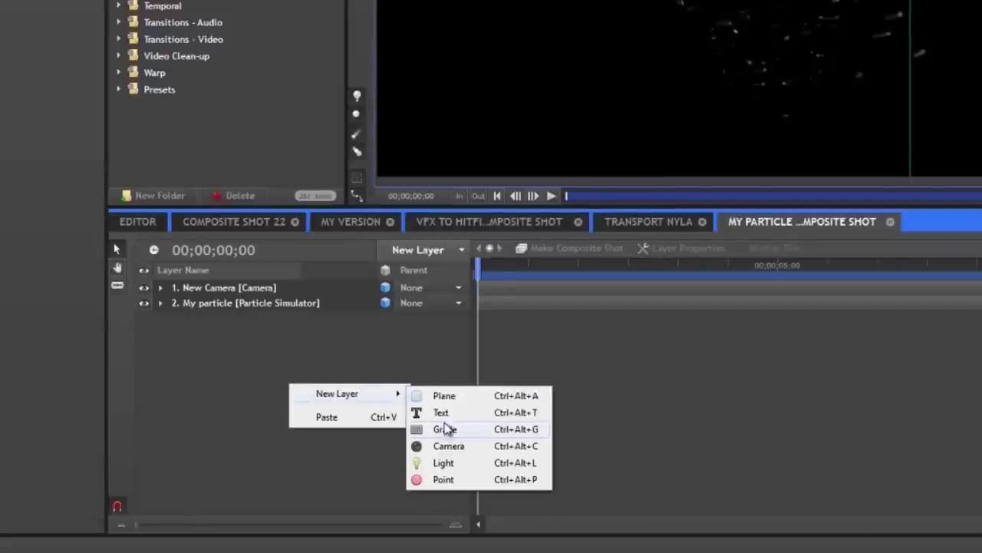
click(449, 428)
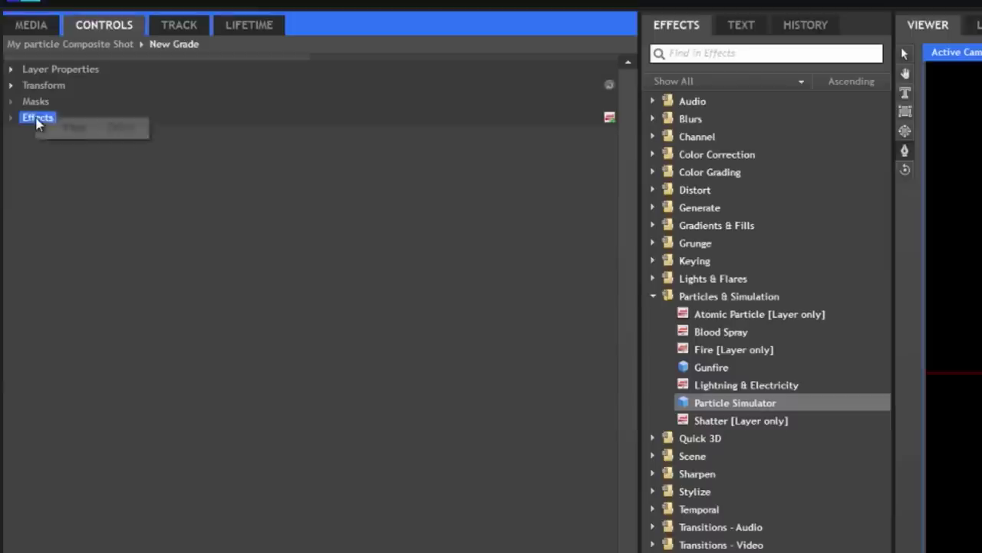
click(73, 127)
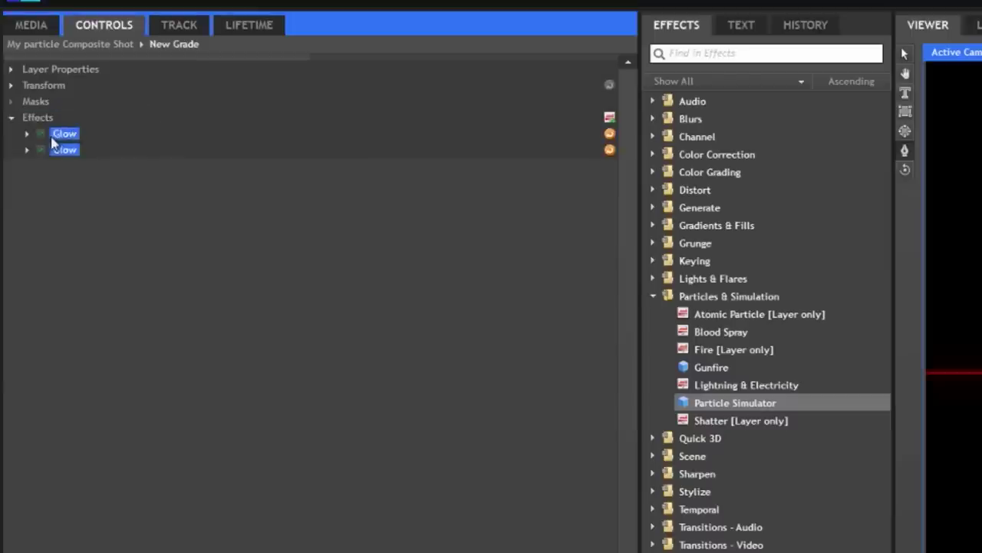